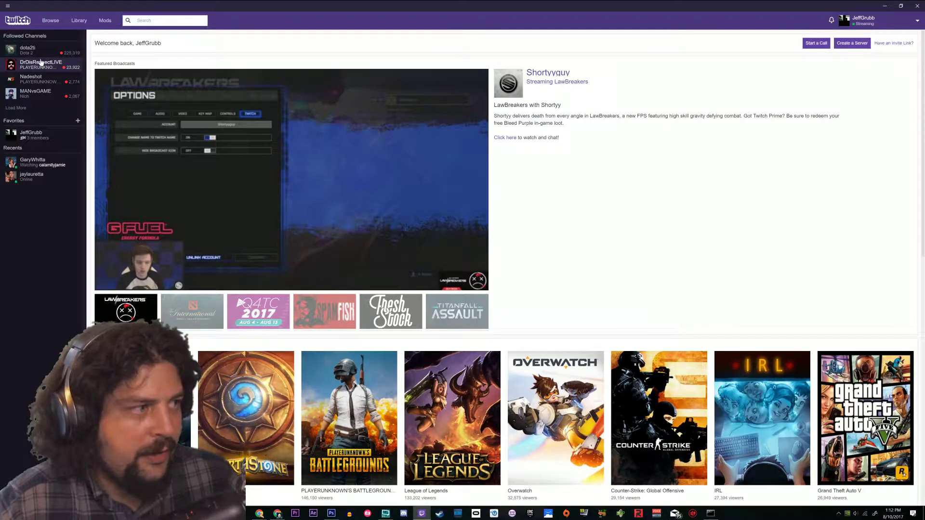
Open the followed Nadeshot channel, start watching past the mature audience notice, and switch the player to theater mode
left_click(39, 91)
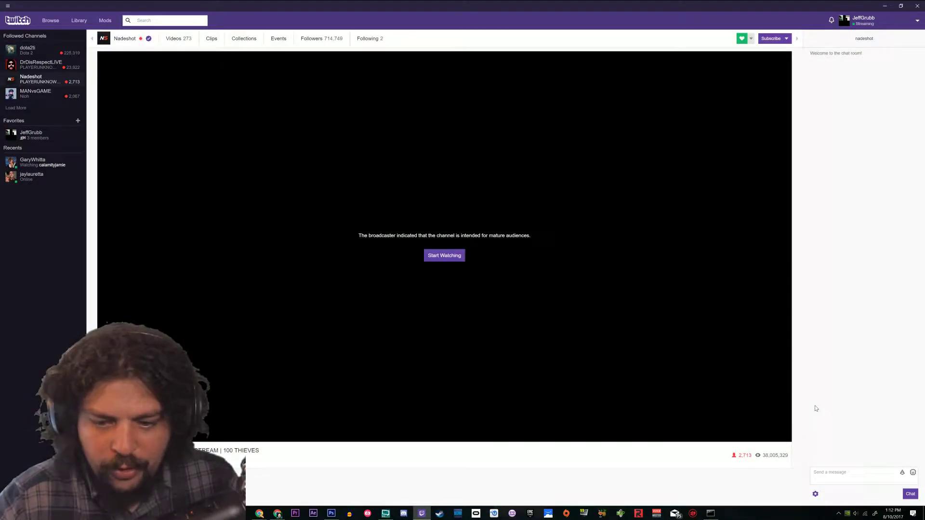
left_click(434, 261)
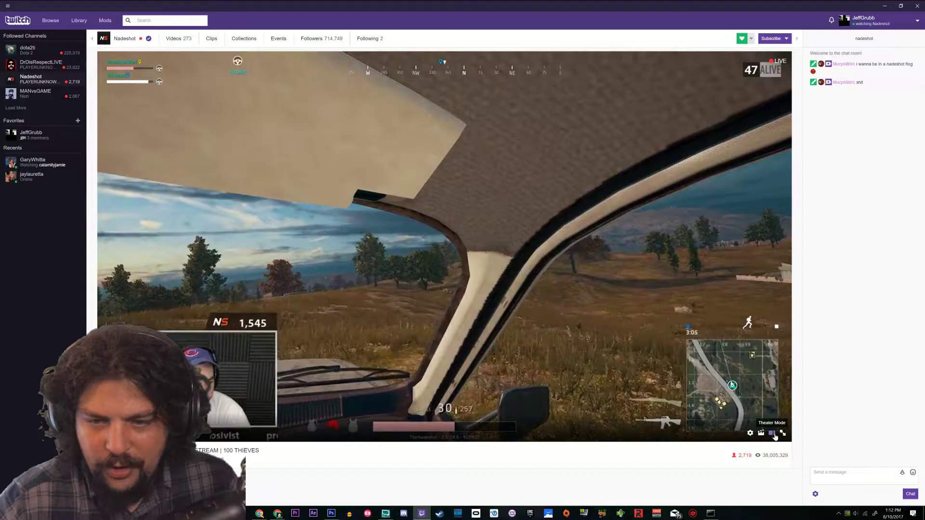
left_click(772, 434)
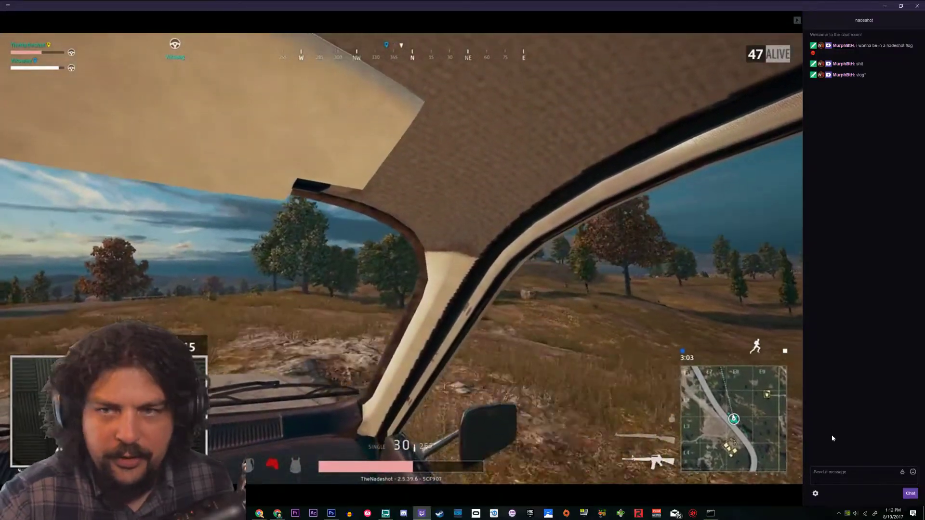
Show the Nadeshot stream in full screen and return to the standard channel view
mouse_move(438, 290)
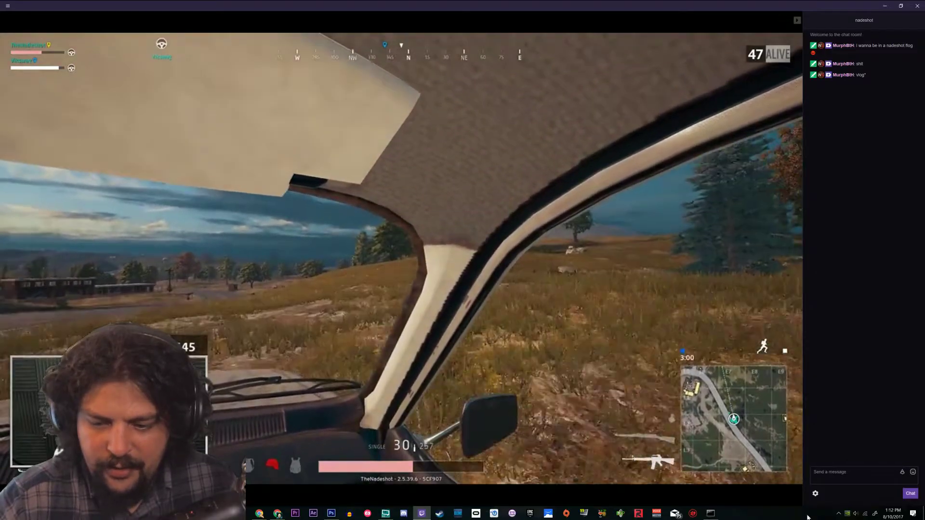
left_click(794, 496)
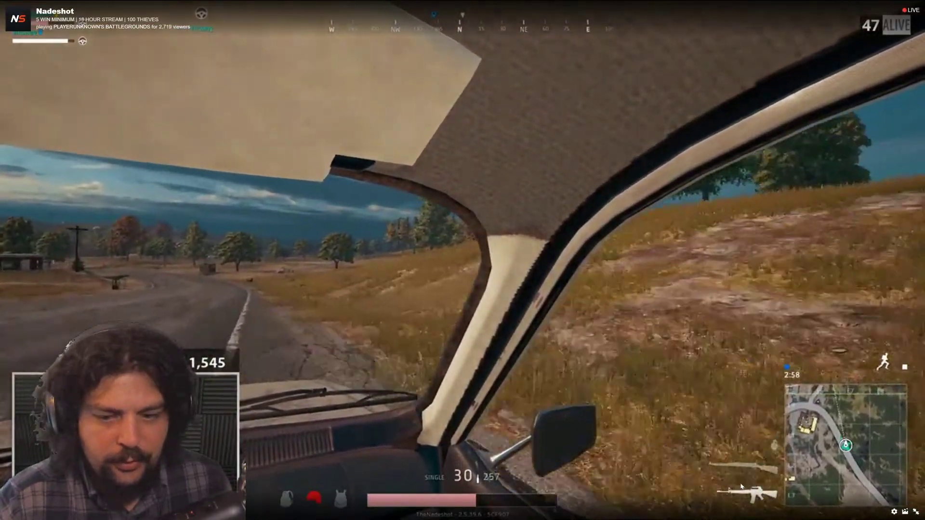
key("Escape")
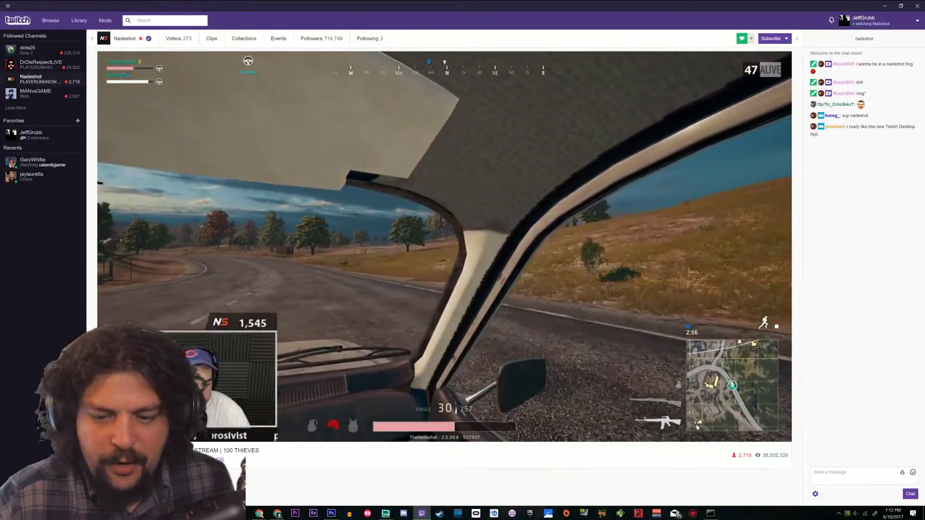
mouse_move(661, 405)
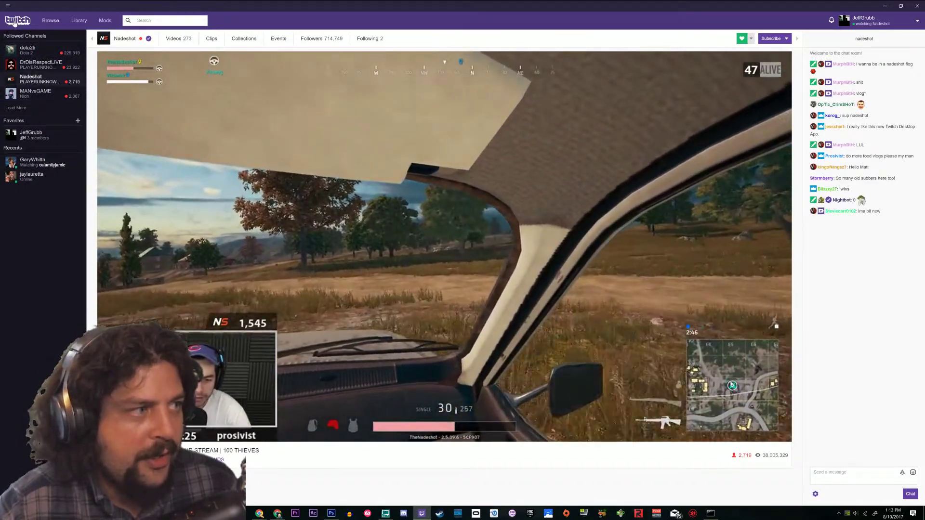
Close the floating Nadeshot player on the home page and look through the top games
left_click(18, 20)
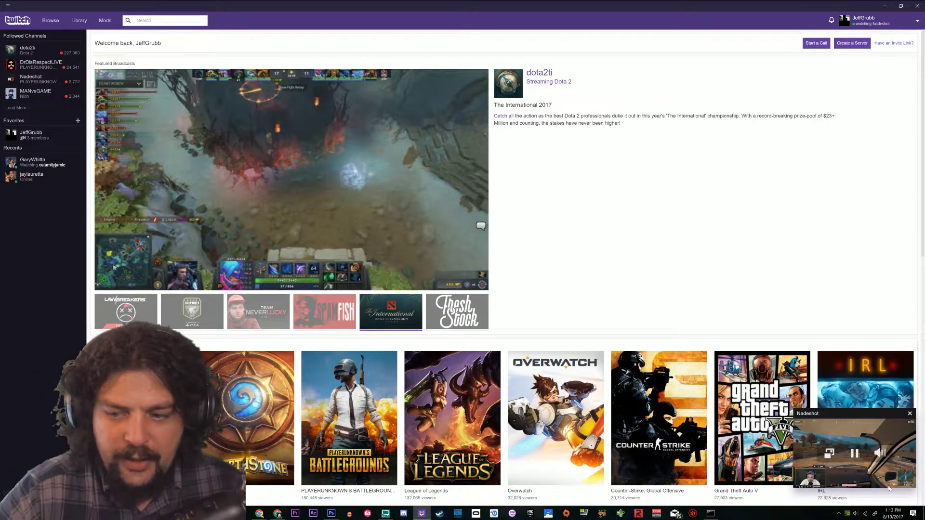
left_click(910, 413)
scroll(270, 411, "down", 10)
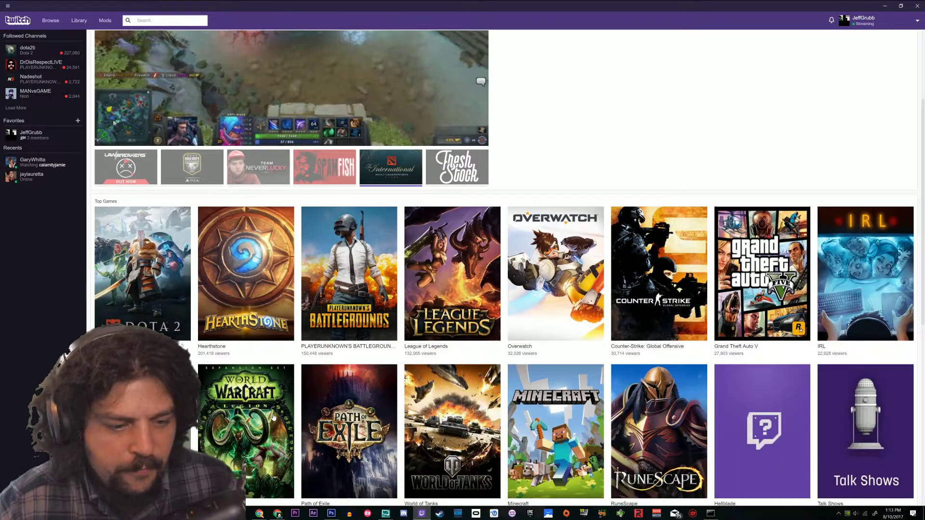
scroll(276, 416, "up", 6)
scroll(275, 416, "up", 4)
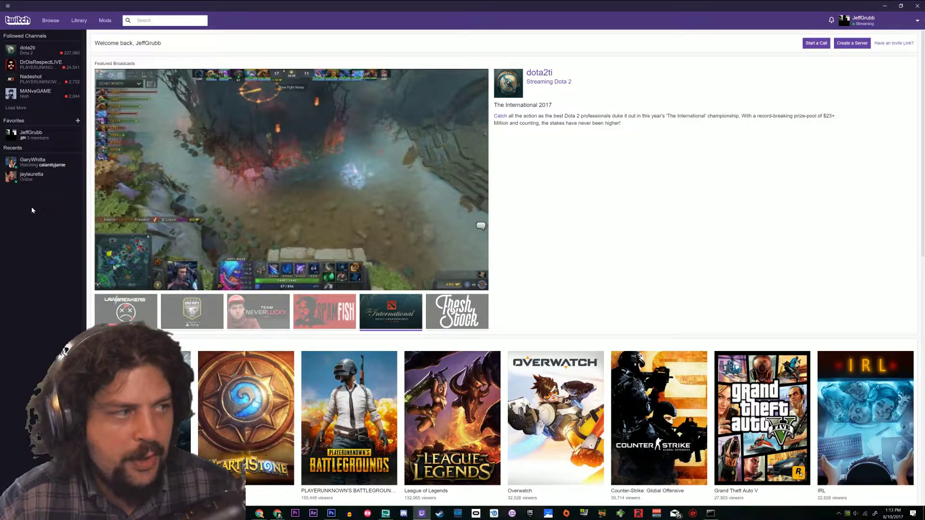
Open the favorite server and join its Voice Chat room, returning to the #lobby text room
left_click(39, 140)
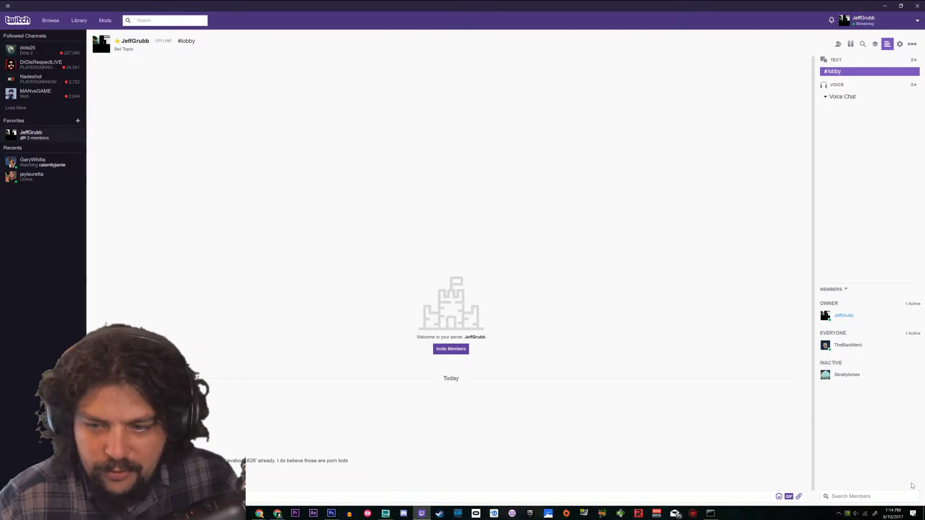
left_click(856, 99)
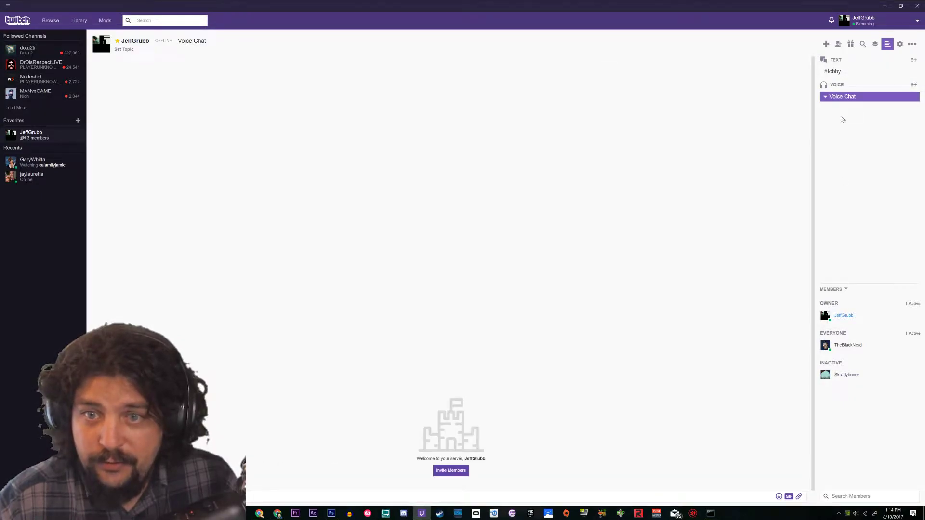
left_click(905, 97)
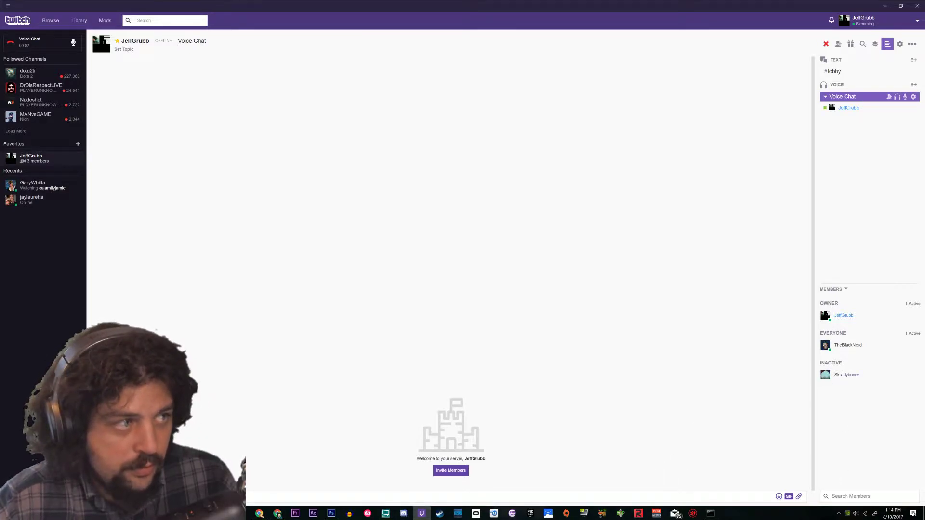
left_click(844, 72)
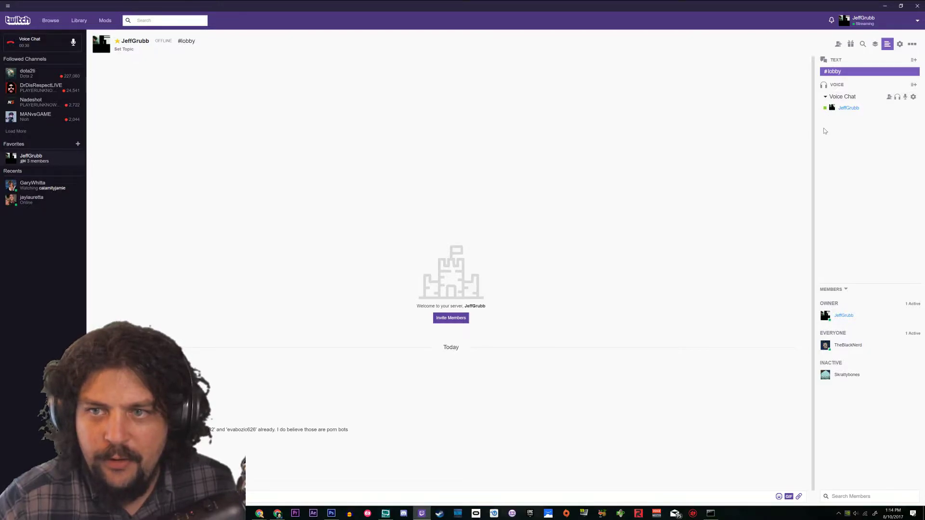
Review the Voice Chat room's general settings and its moderator, follower and everyone permissions
left_click(913, 97)
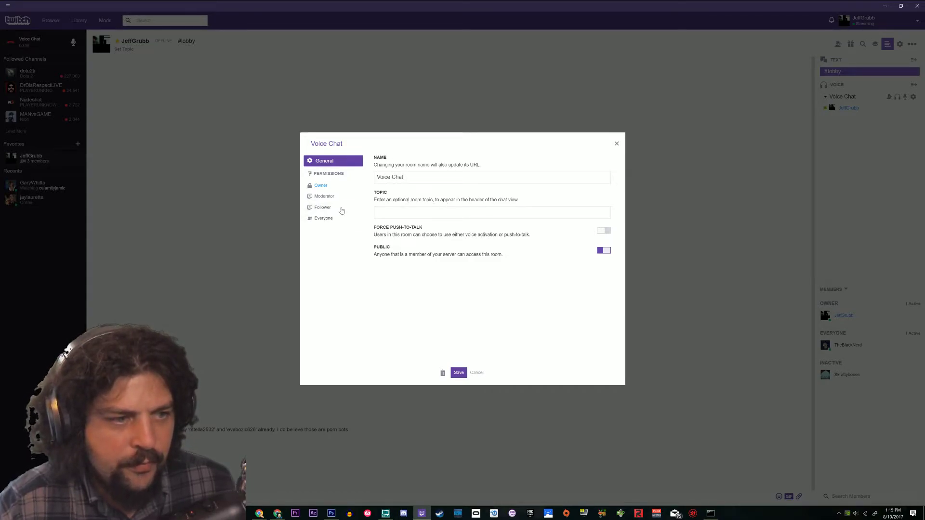
left_click(327, 197)
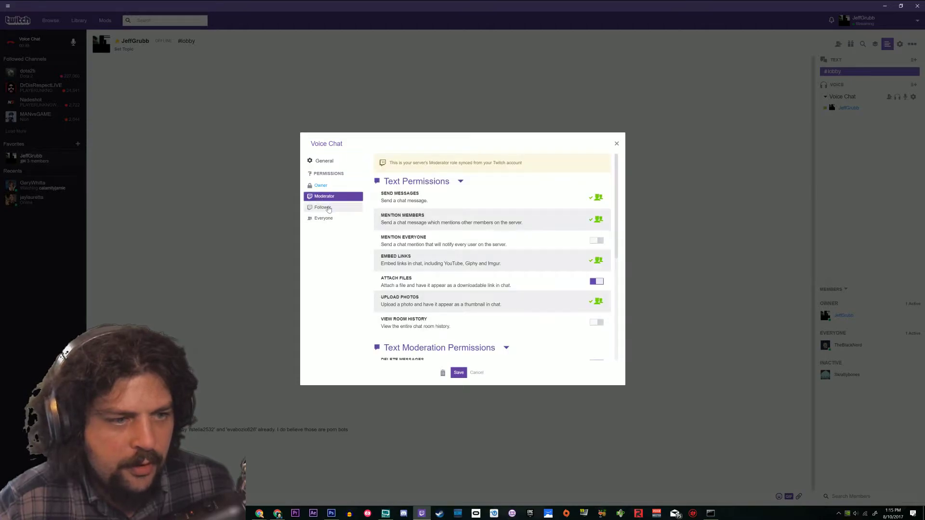
left_click(329, 208)
left_click(325, 219)
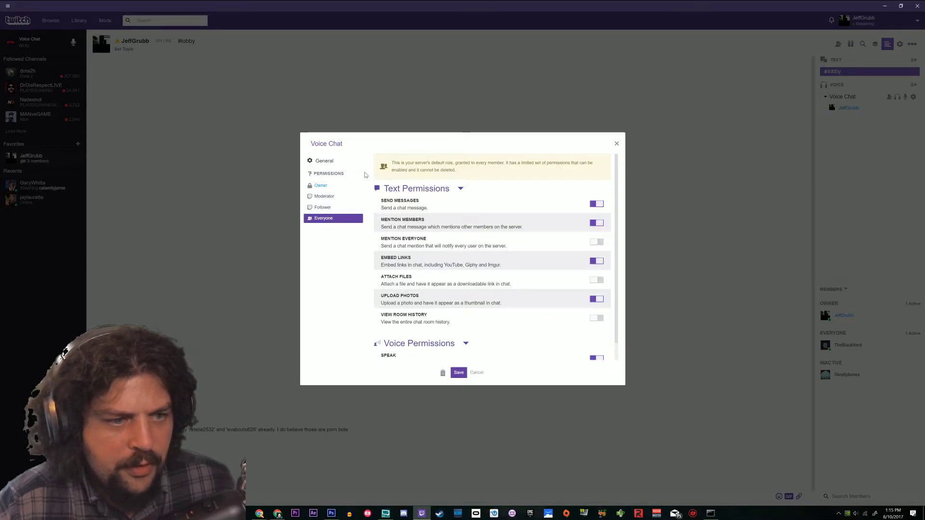
left_click(328, 196)
left_click(331, 161)
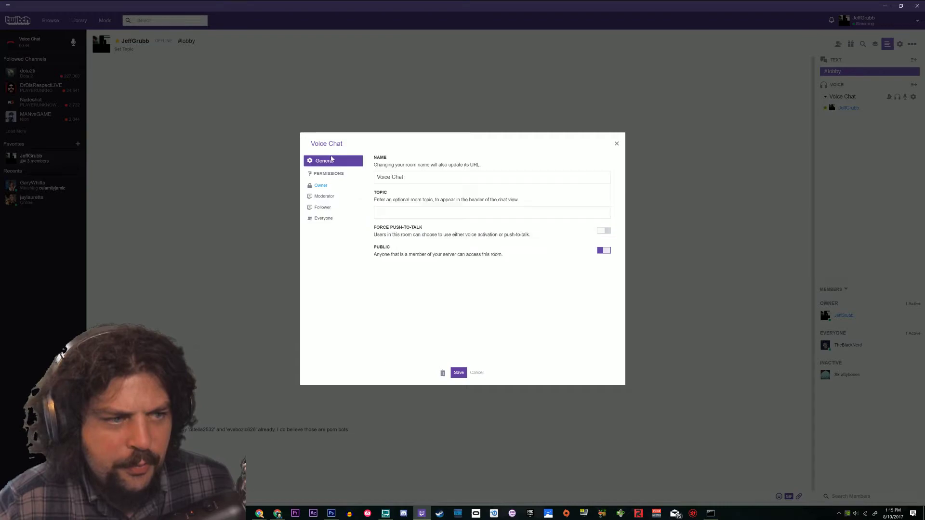
Compare the text and voice permissions of the moderator, follower and everyone roles, and leave the room settings without saving
left_click(322, 197)
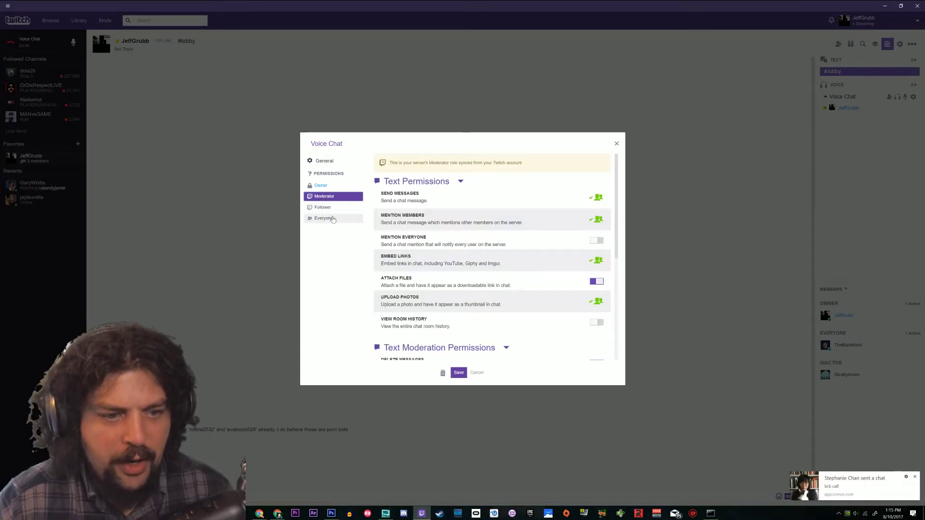
left_click(324, 208)
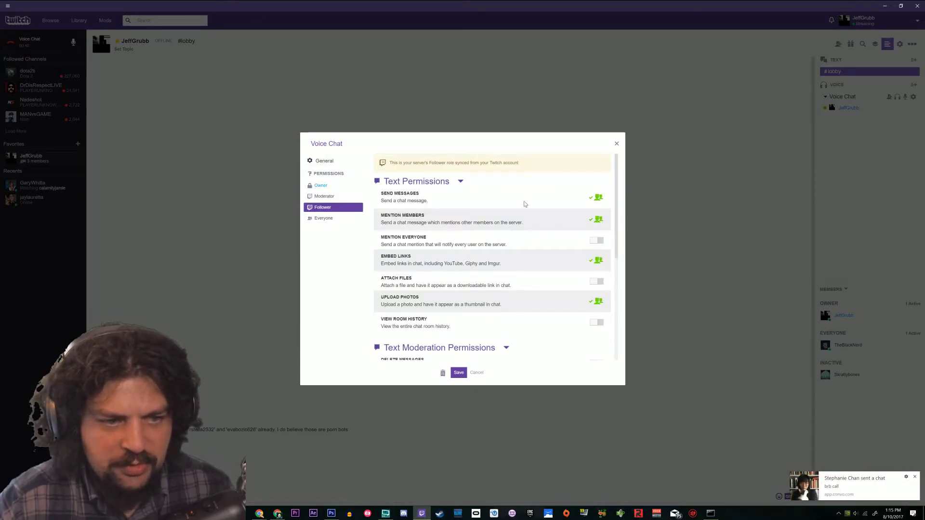
scroll(452, 275, "down", 2)
scroll(437, 265, "up", 2)
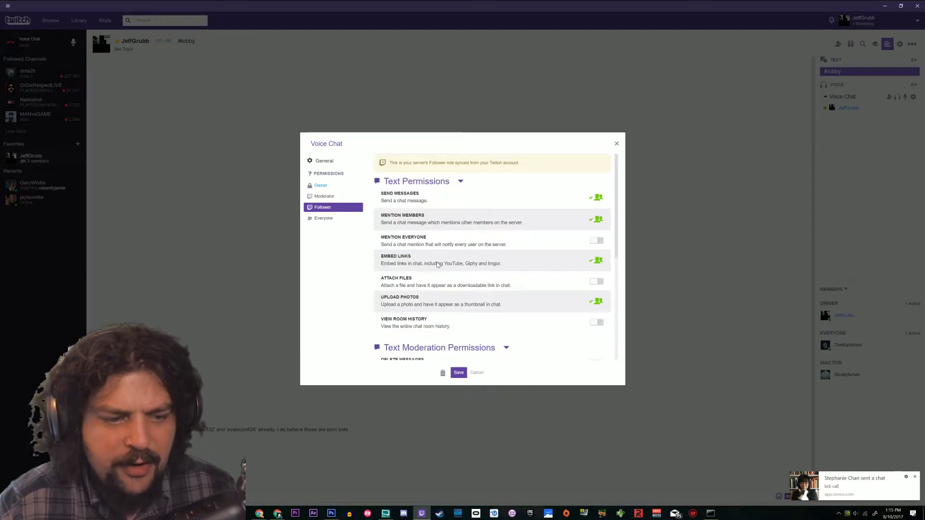
scroll(437, 264, "down", 3)
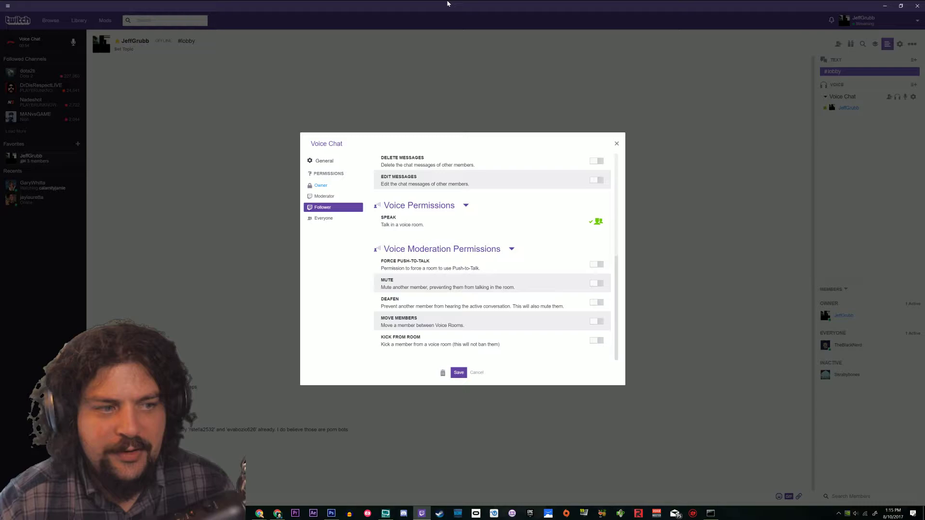
left_click(326, 222)
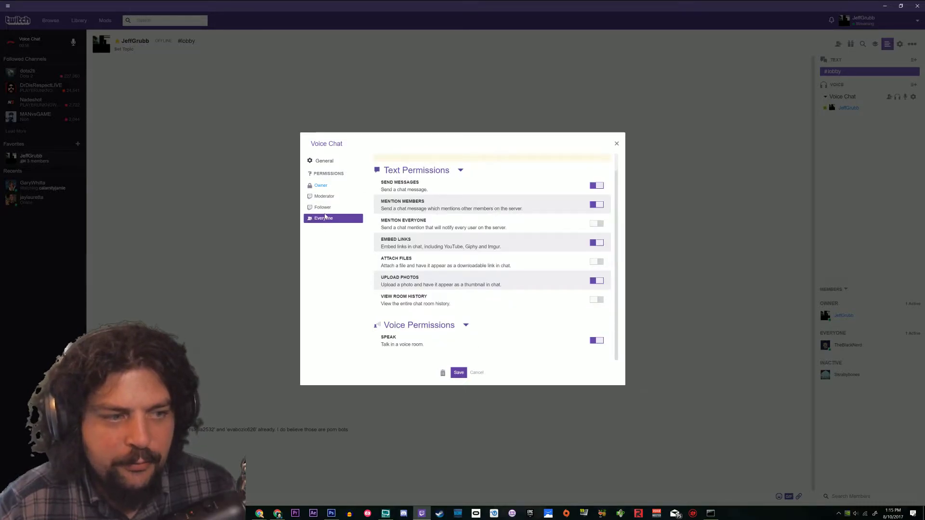
left_click(324, 196)
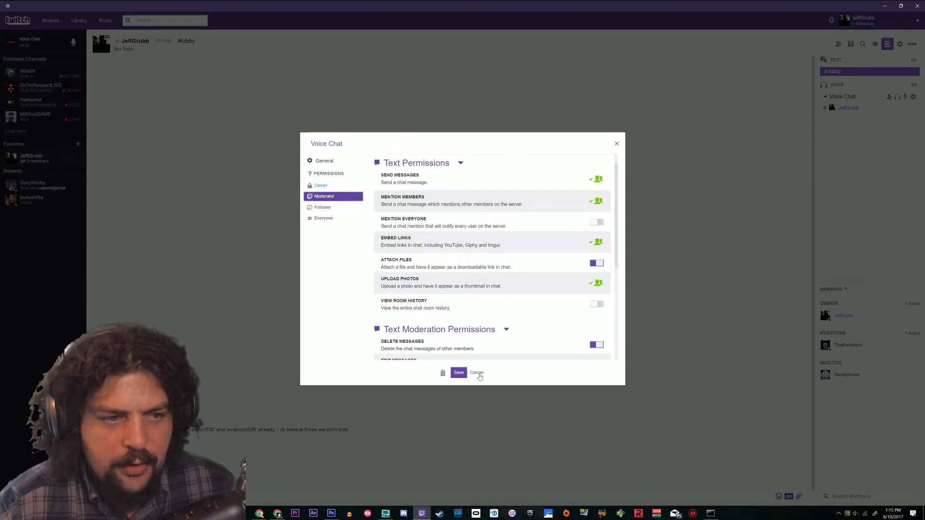
left_click(476, 372)
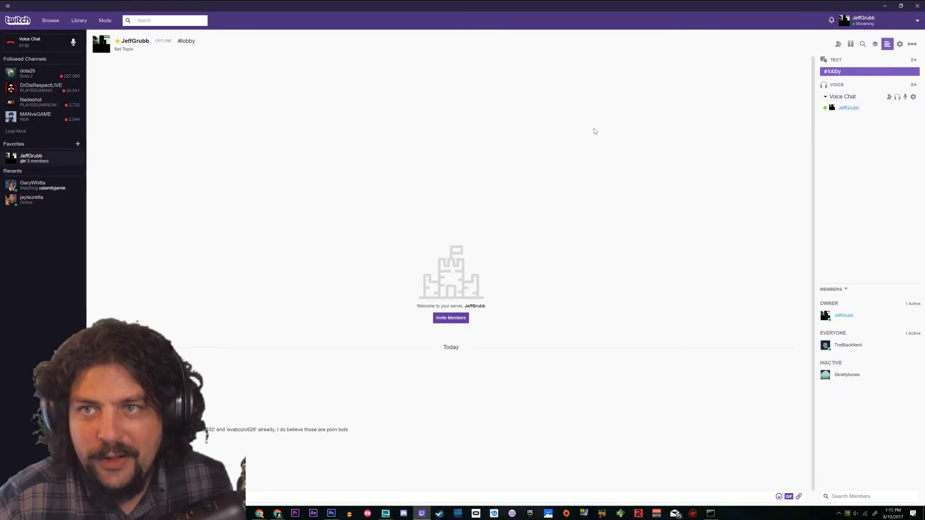
View the server's shared files, search, and polls and giveaways, and open the invite options for #lobby
left_click(875, 45)
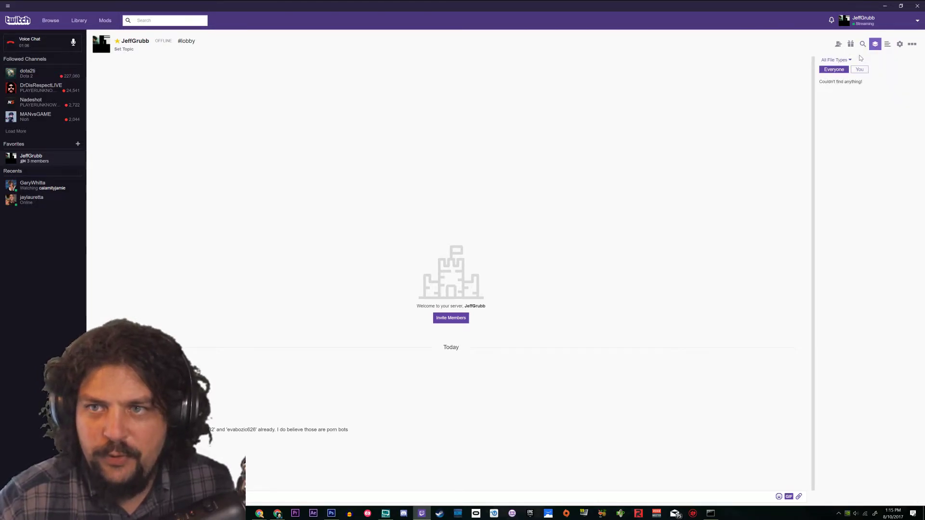
left_click(863, 45)
left_click(852, 46)
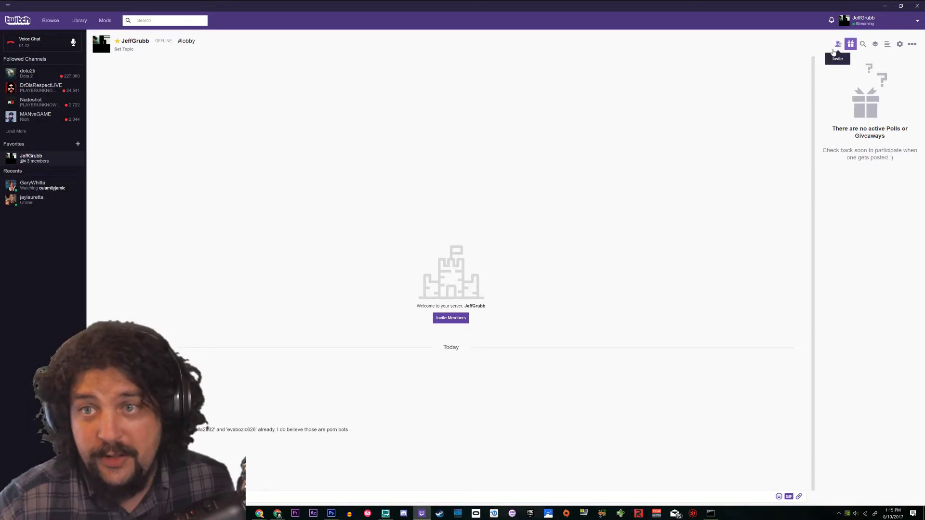
left_click(838, 44)
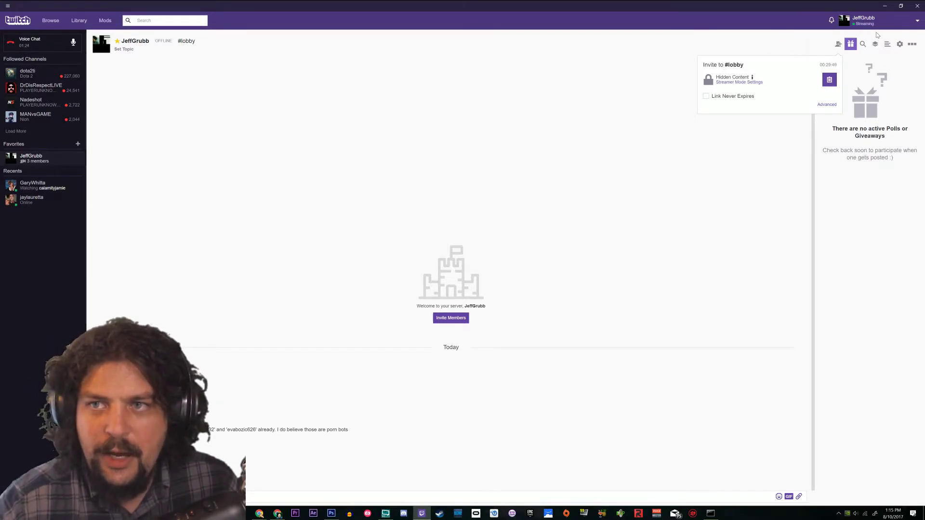
View the server's additional options and return to its room and member list
left_click(912, 45)
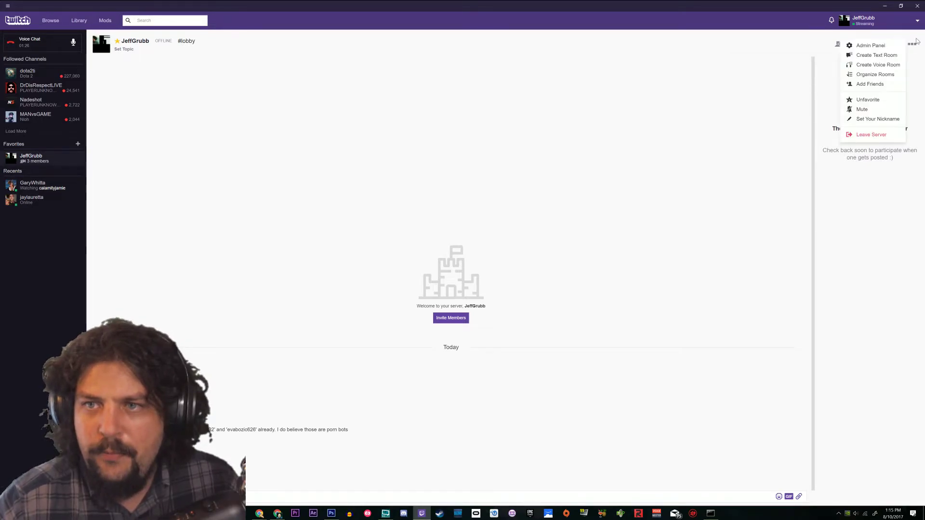
left_click(729, 85)
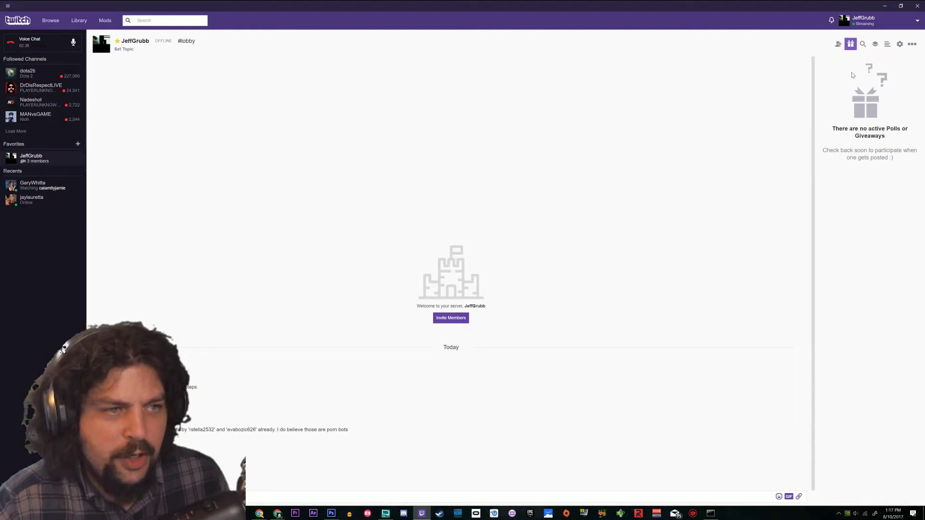
left_click(876, 45)
left_click(888, 45)
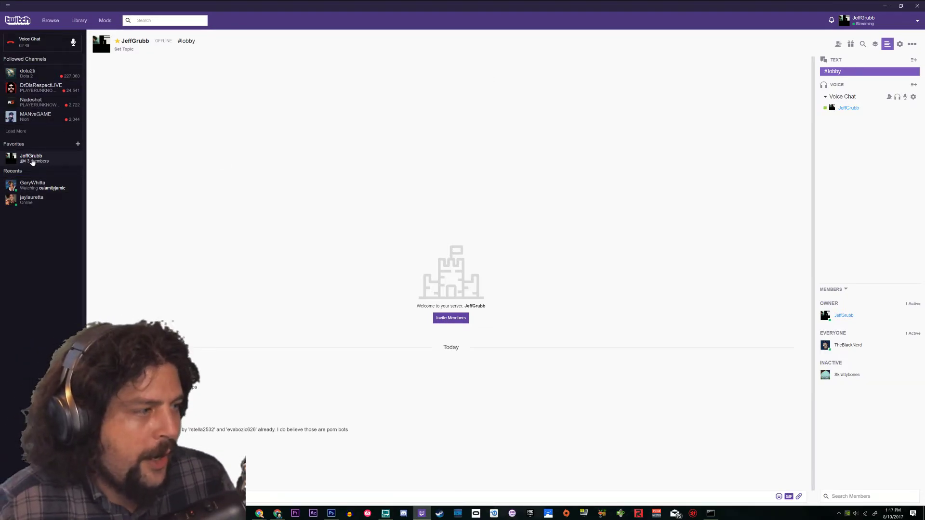
Open the conversation with the first recent contact and join the stream that contact is watching
left_click(36, 190)
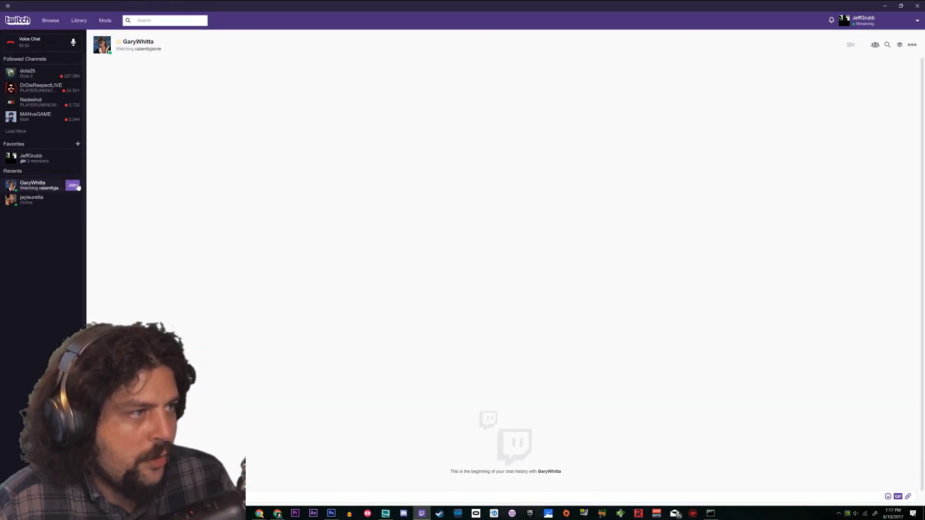
left_click(77, 186)
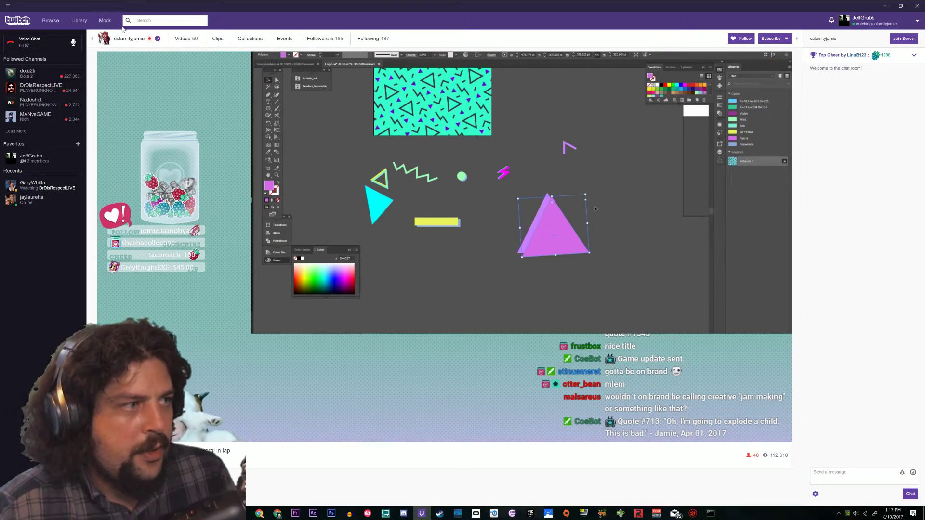
Open the Minecraft modpacks page among the games with supported mods
left_click(102, 21)
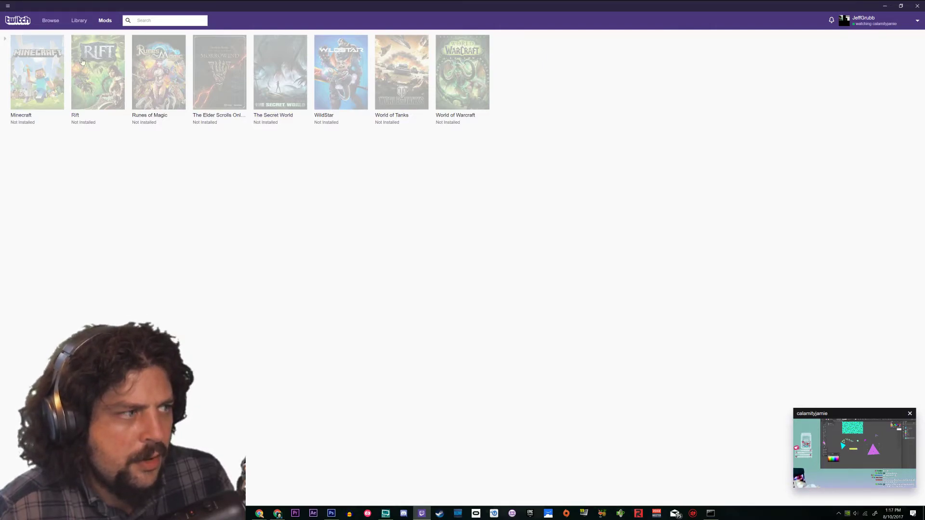
left_click(45, 93)
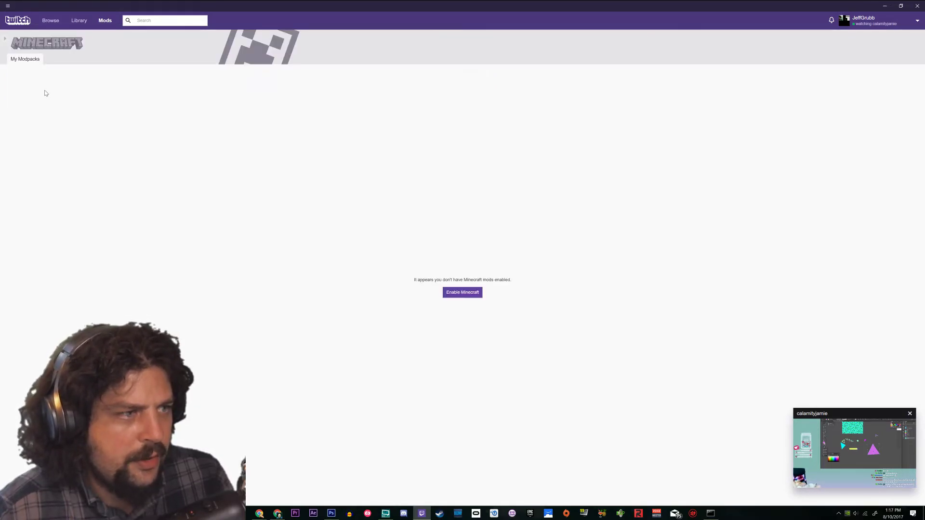
Enable Minecraft mods and install the missing components needed to get started
left_click(467, 296)
left_click(452, 288)
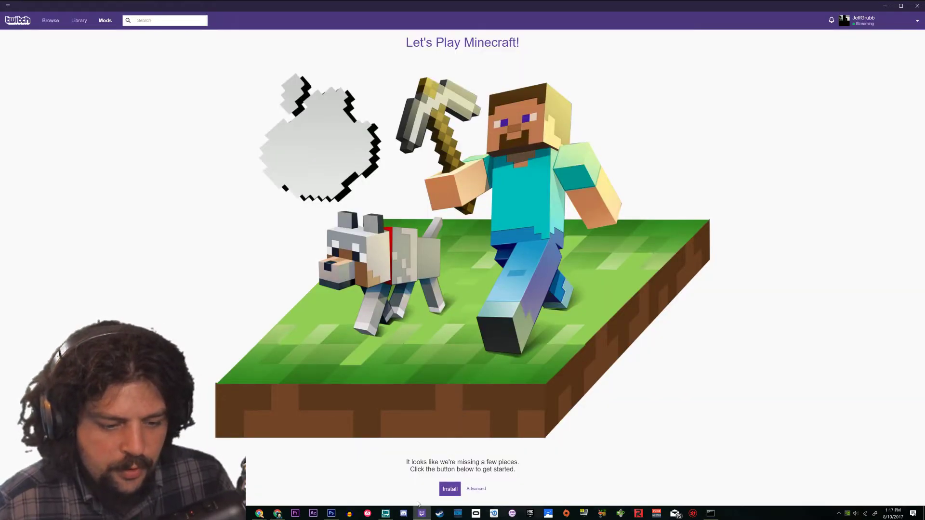
left_click(450, 489)
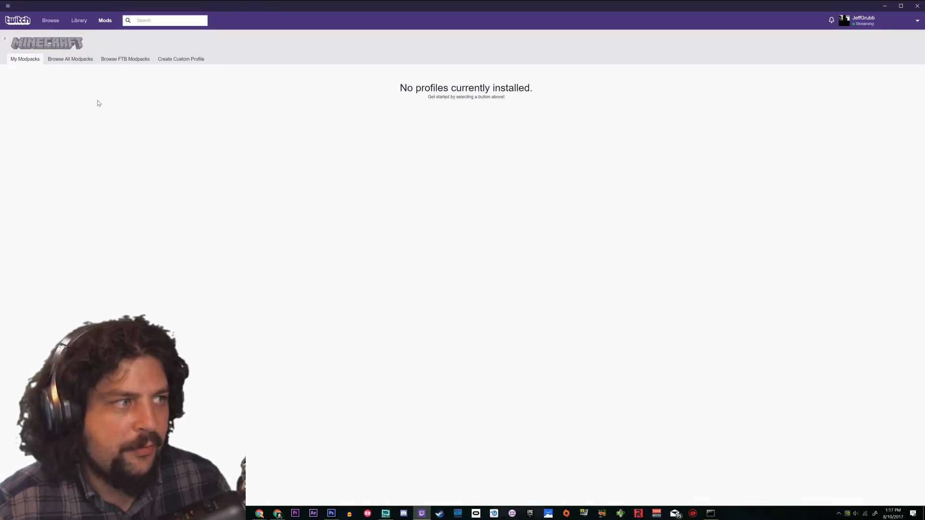
Browse through the featured entries in the list of all Minecraft modpacks
left_click(65, 58)
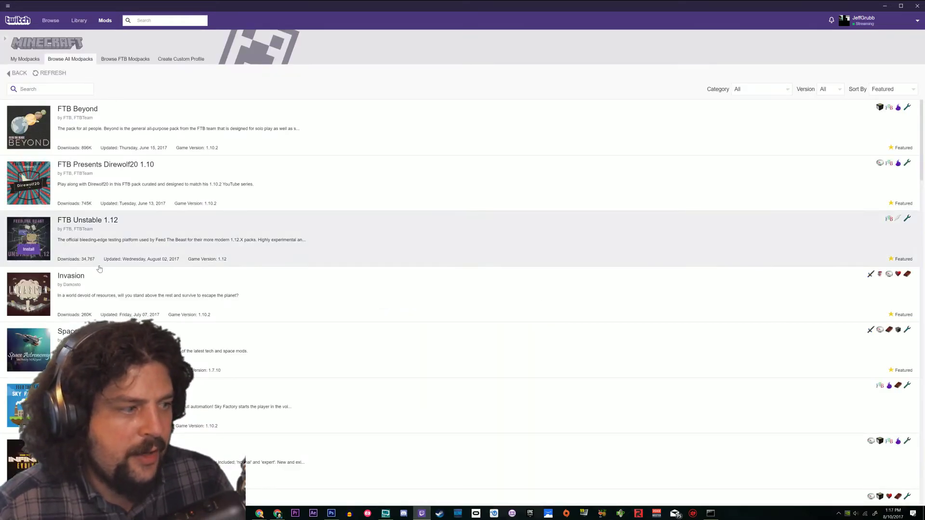
scroll(209, 260, "down", 5)
scroll(212, 262, "up", 5)
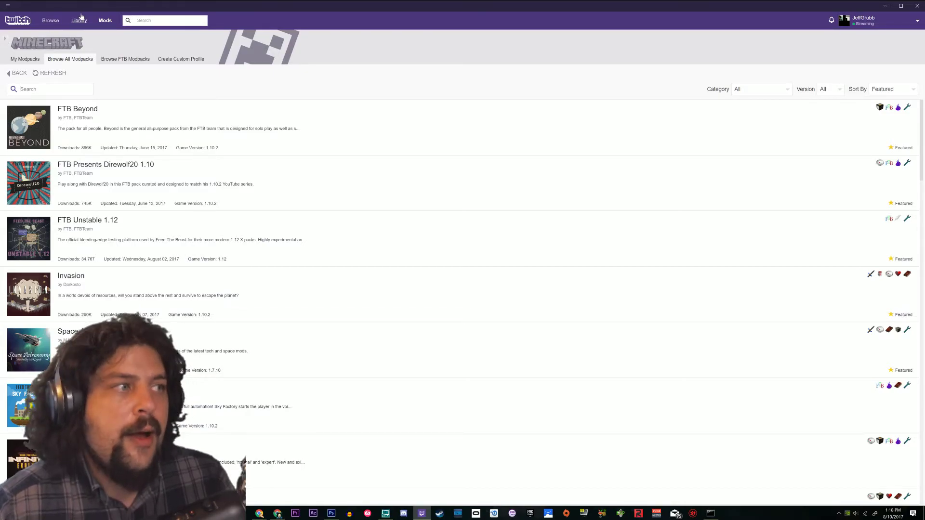
Visit the stream browsing and game library pages, and return to the home page
left_click(51, 21)
left_click(75, 21)
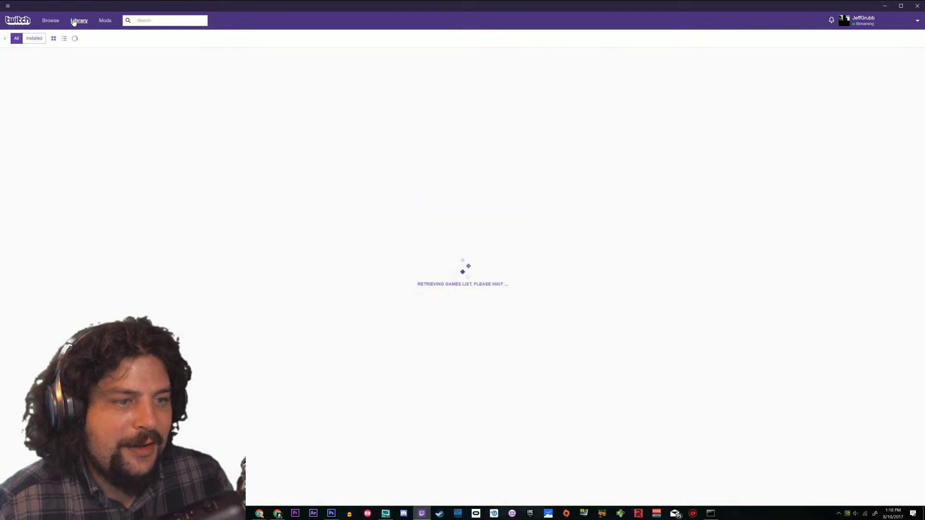
left_click(11, 23)
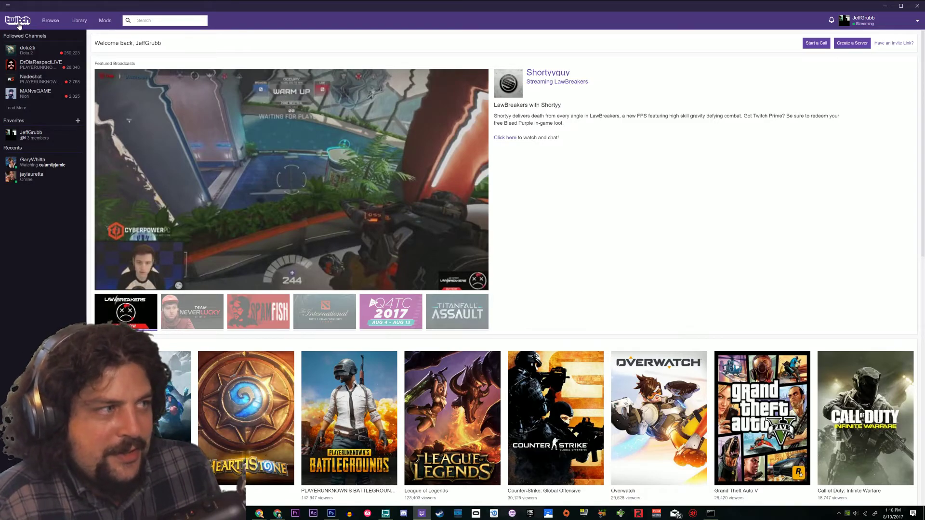
Look through the app's main menu commands and check the notifications
left_click(8, 6)
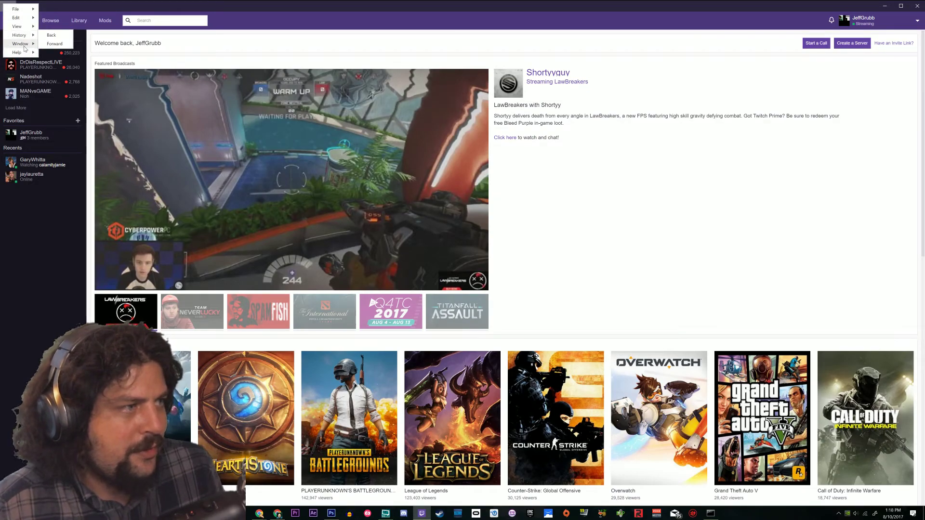
left_click(8, 6)
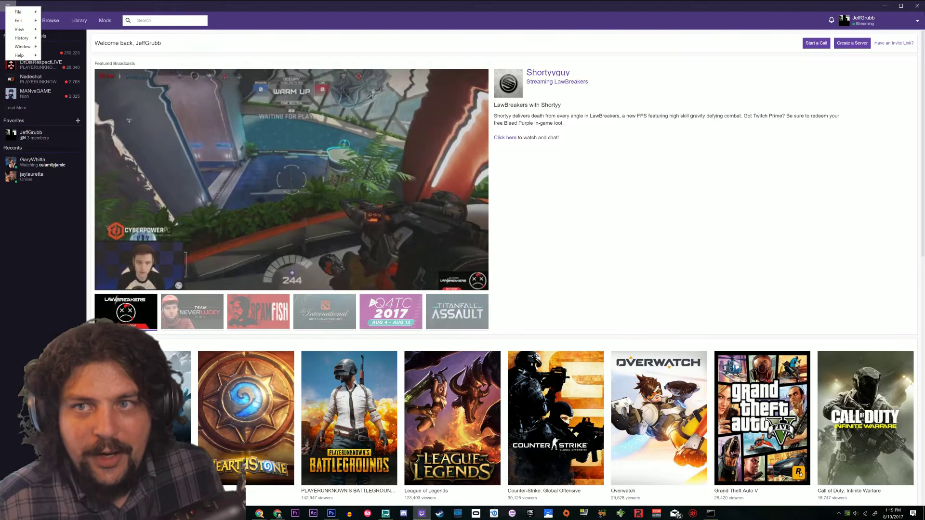
left_click(832, 20)
left_click(831, 19)
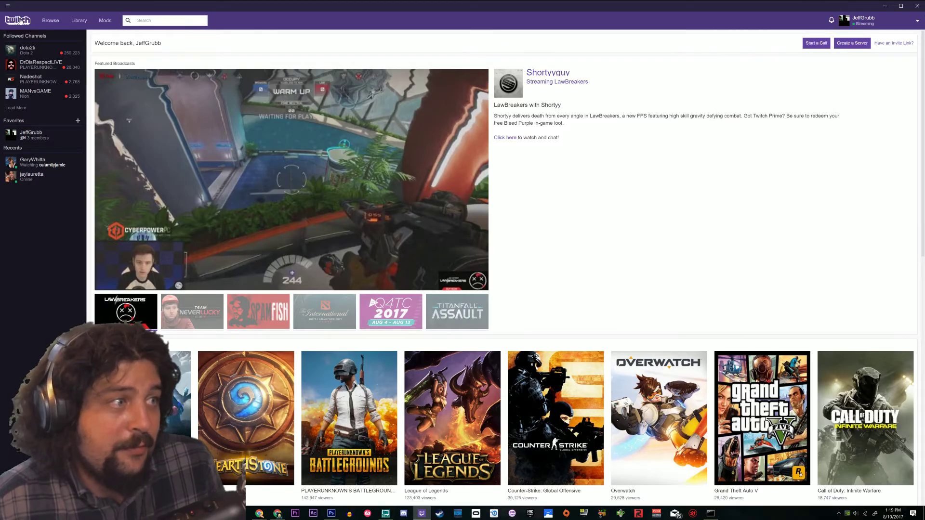
Open the games store in the browser from the empty game library, view its new titles, and return to the Twitch app
left_click(79, 21)
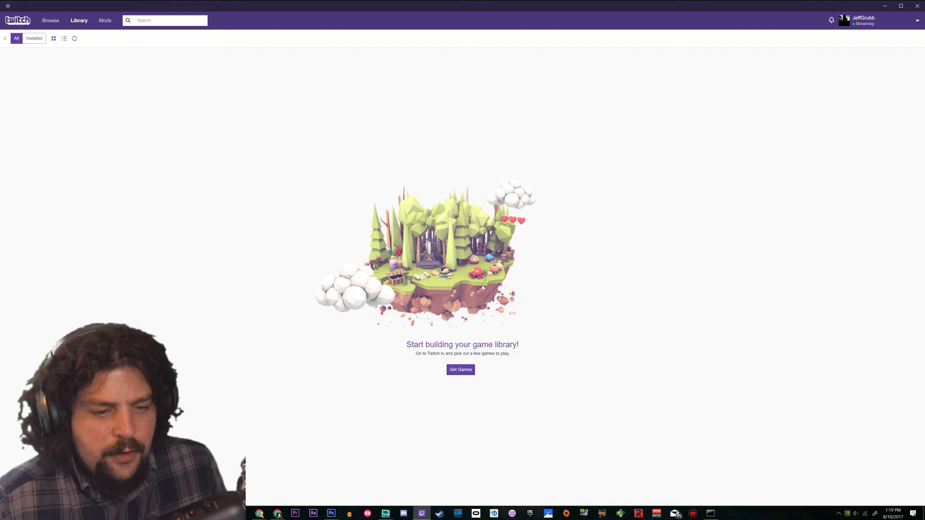
left_click(457, 370)
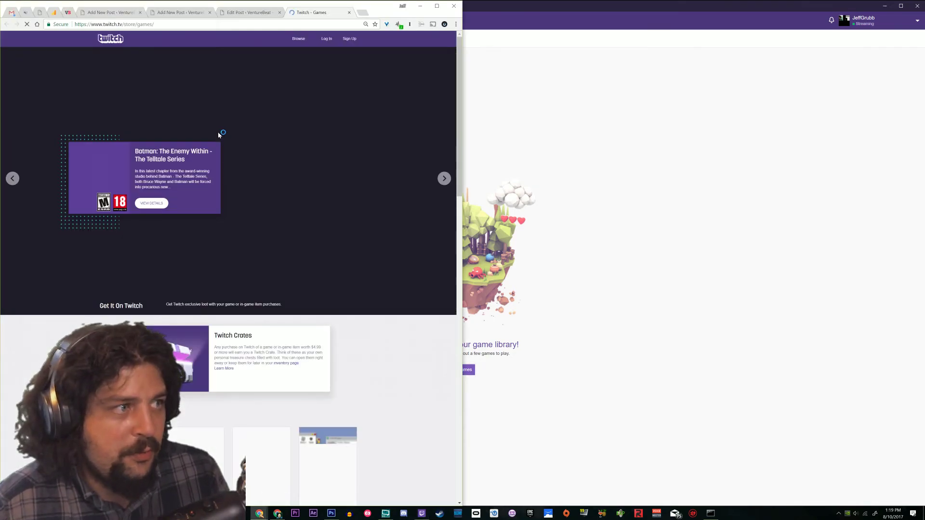
scroll(220, 283, "down", 3)
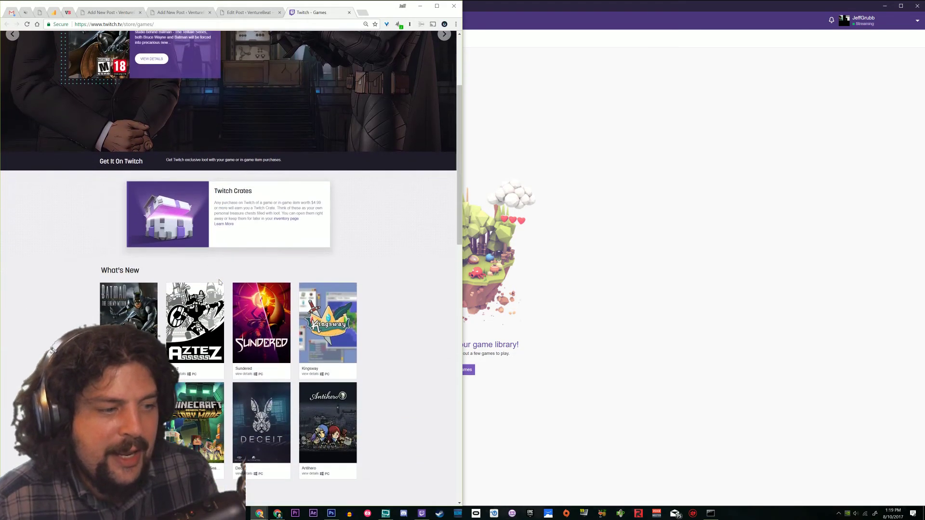
left_click(523, 293)
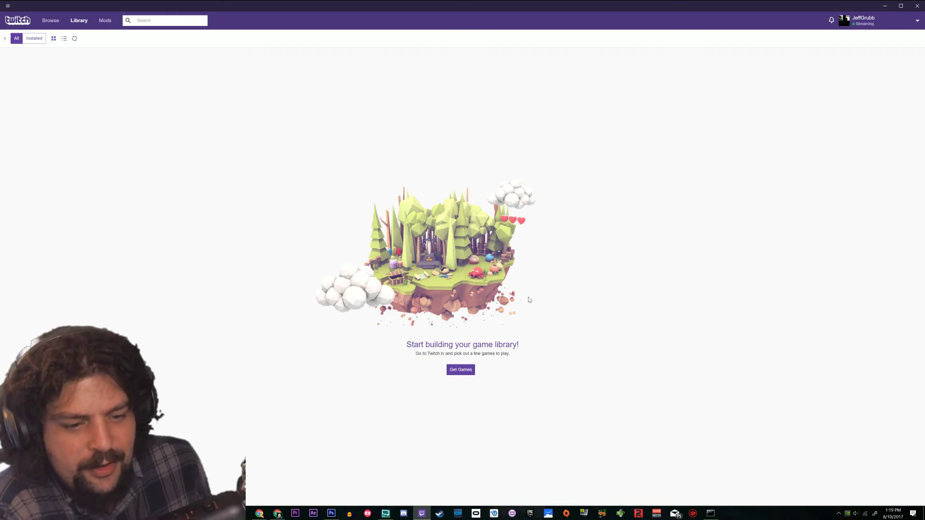
Switch to the browser's Twitch games store, look further through the games on offer, and switch back to the app's library
key("alt+Tab")
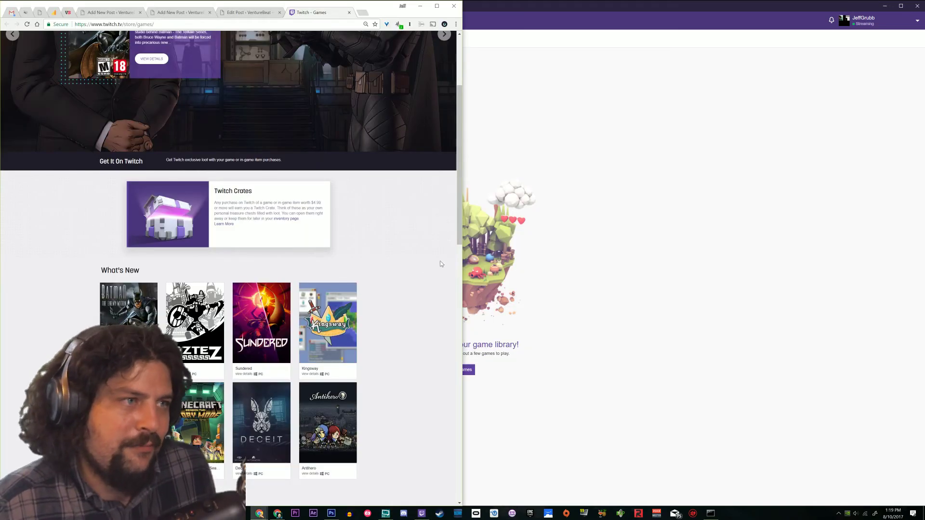
left_click(534, 109)
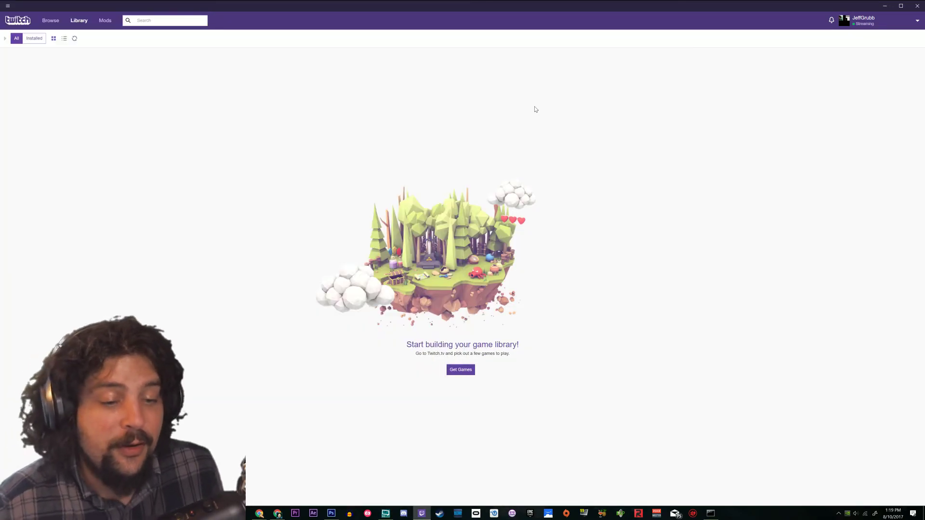
key("alt+Tab")
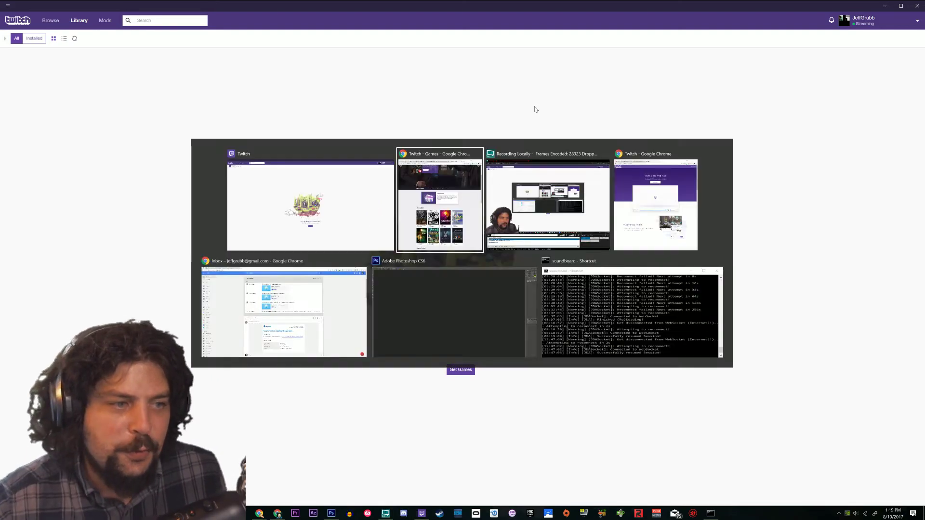
scroll(379, 257, "down", 3)
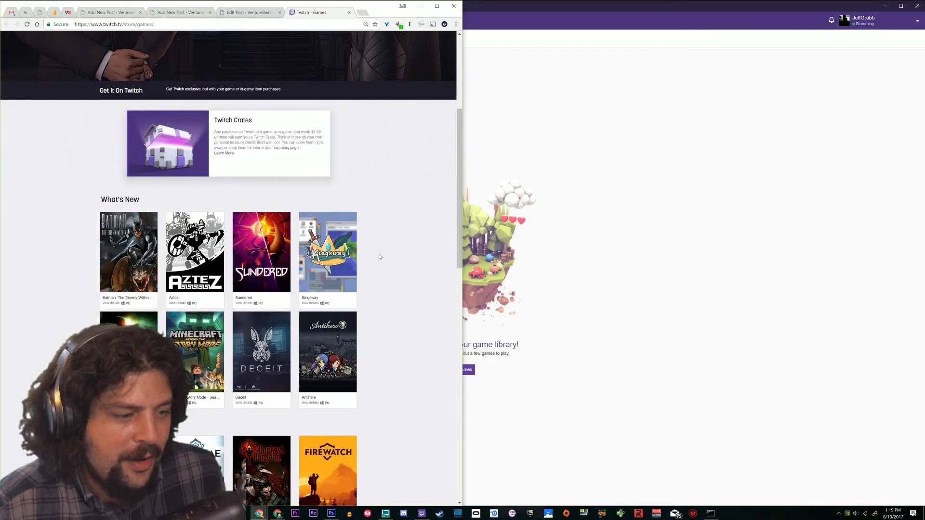
left_click(670, 319)
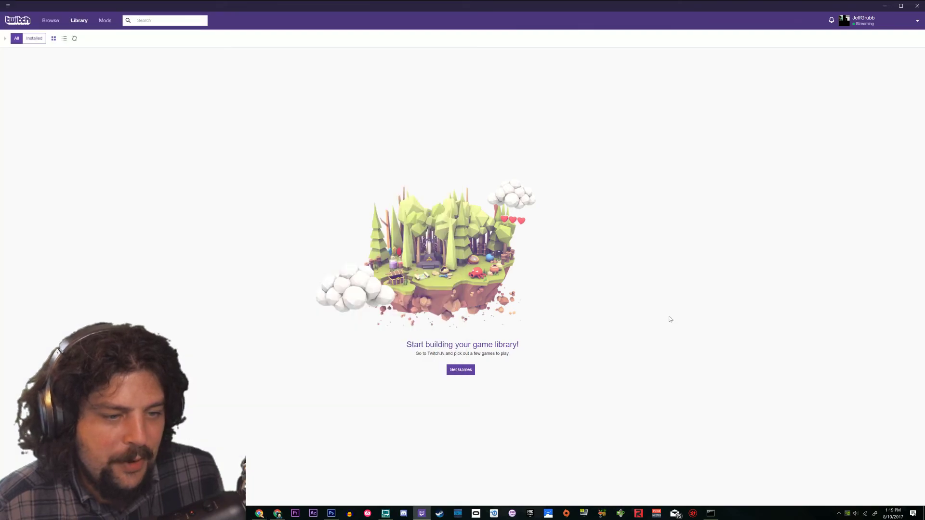